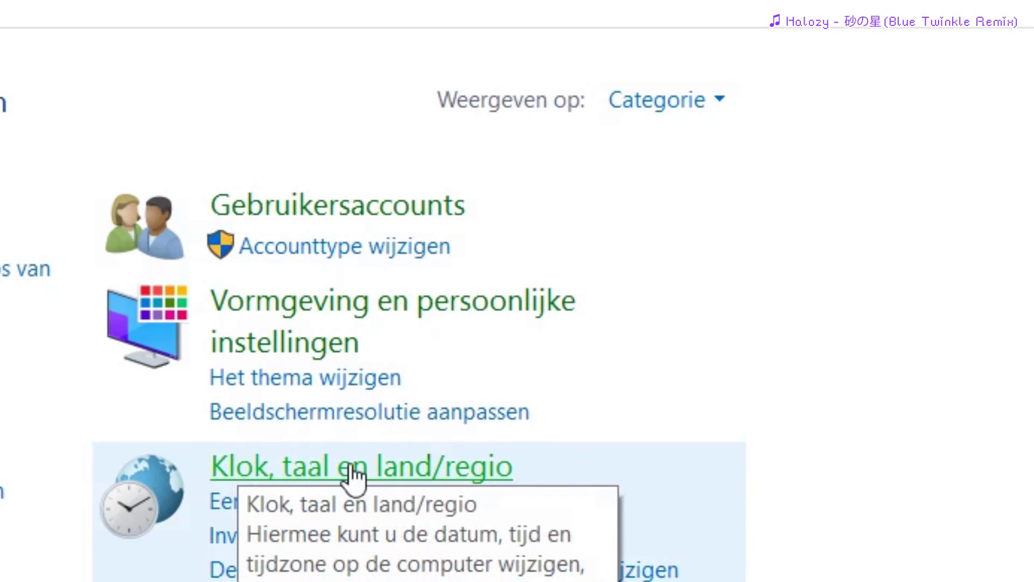
# Open the Clock, Language and Region (Klok, taal en land/regio) settings
pyautogui.click(351, 474)
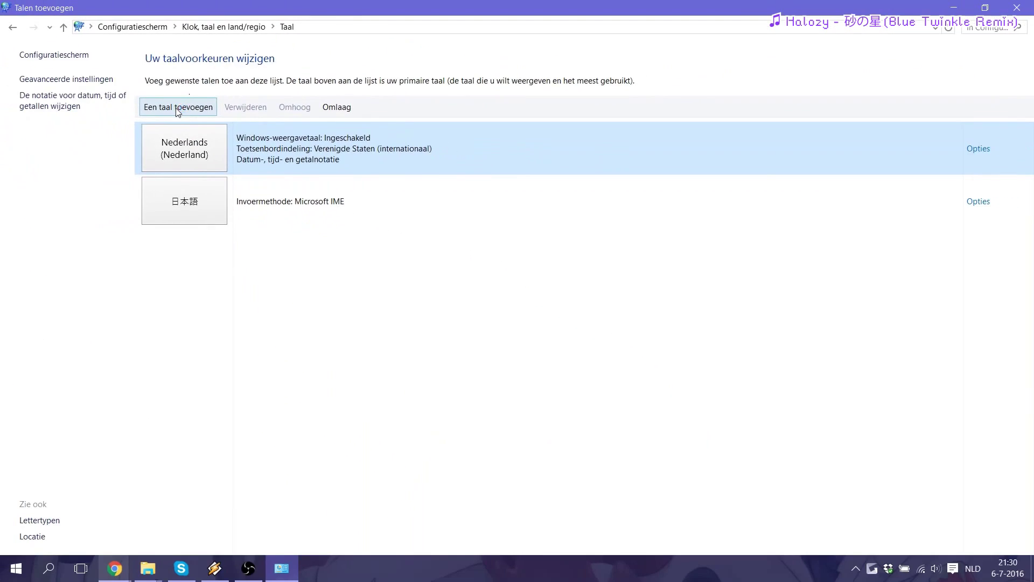
# Add Japanese (日本語) from the language list to the preferred languages
pyautogui.click(176, 109)
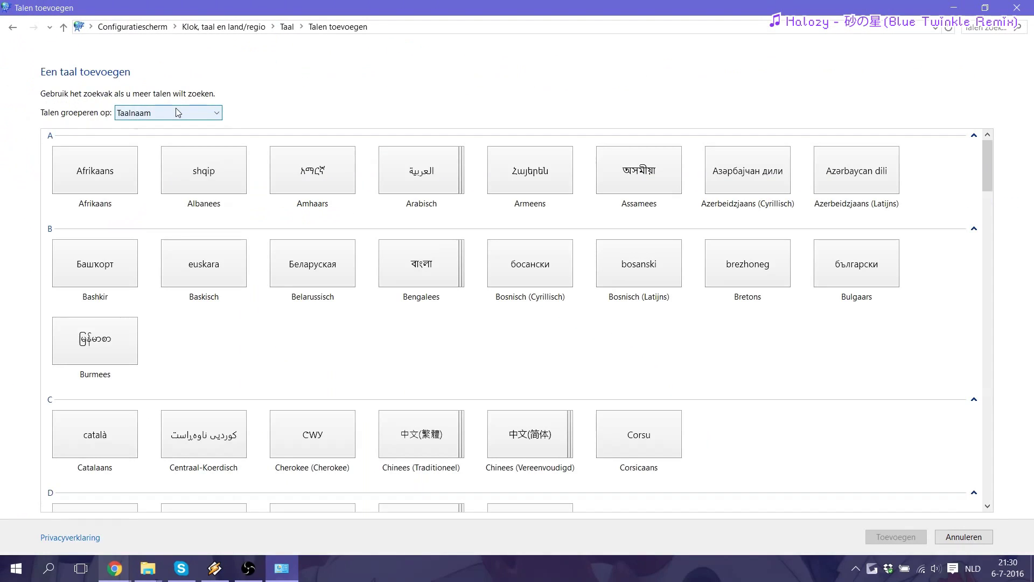
pyautogui.scroll(-3, 157, 184)
pyautogui.scroll(-3, 173, 157)
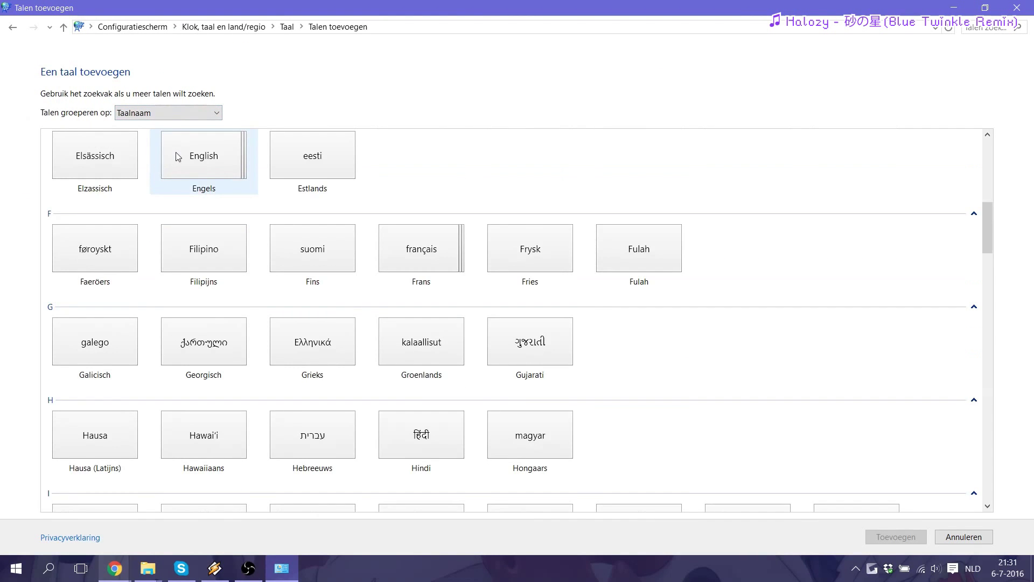
pyautogui.scroll(-5, 176, 157)
pyautogui.scroll(-2, 170, 145)
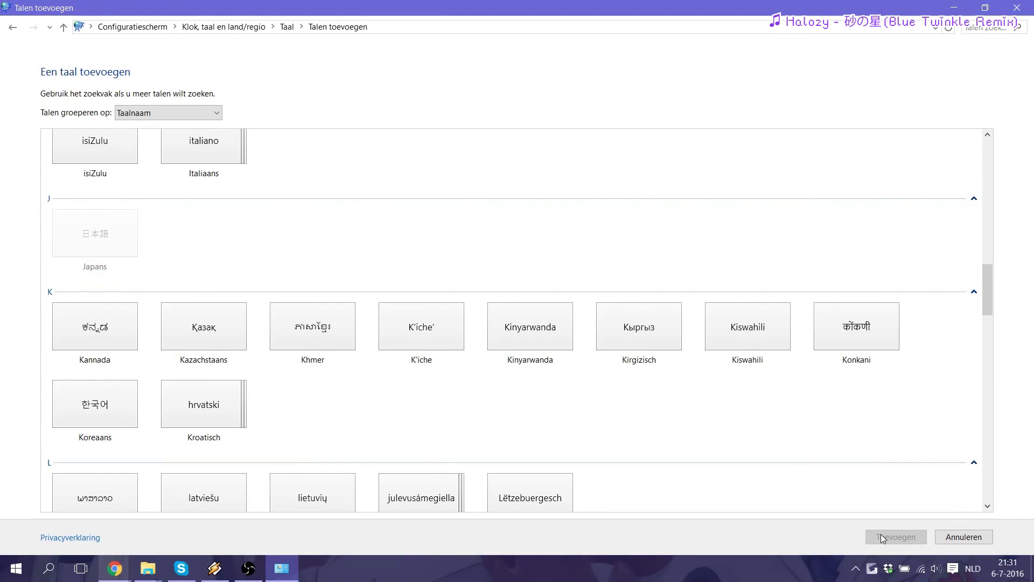
pyautogui.click(880, 536)
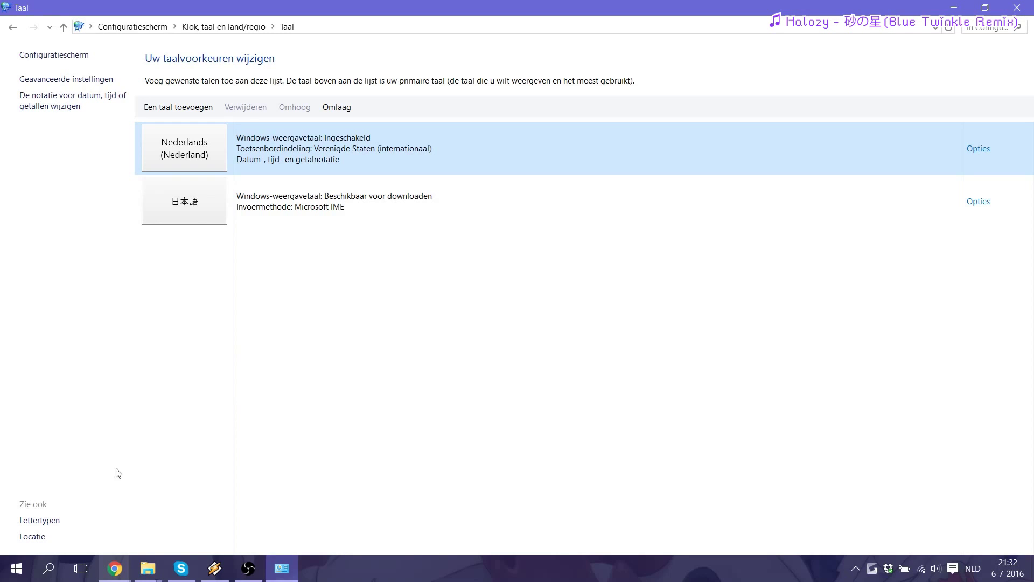
# Open Notepad through Windows search for 'klad' and switch keyboard input to Japanese
pyautogui.click(48, 571)
pyautogui.write('klad')
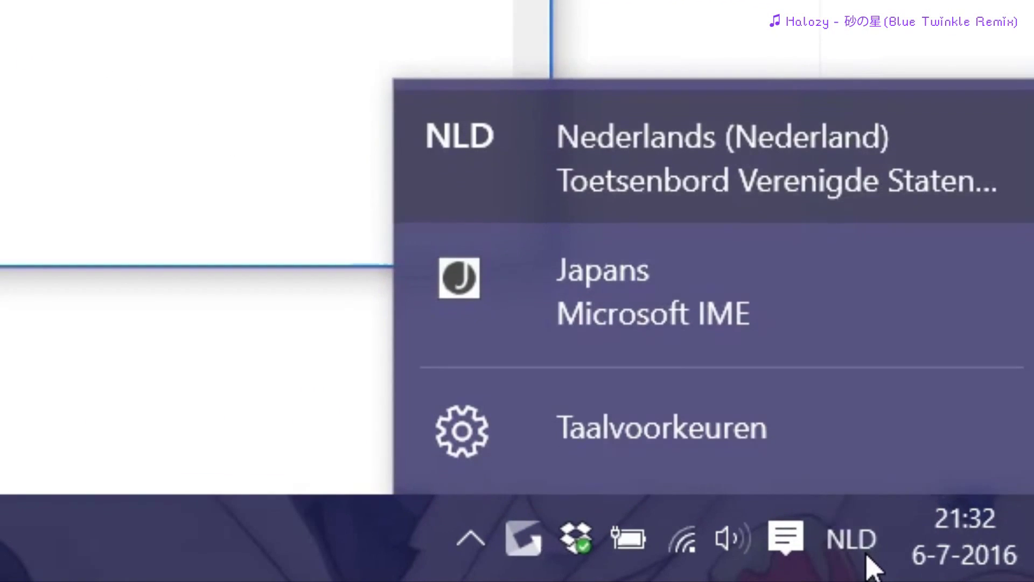
pyautogui.click(715, 316)
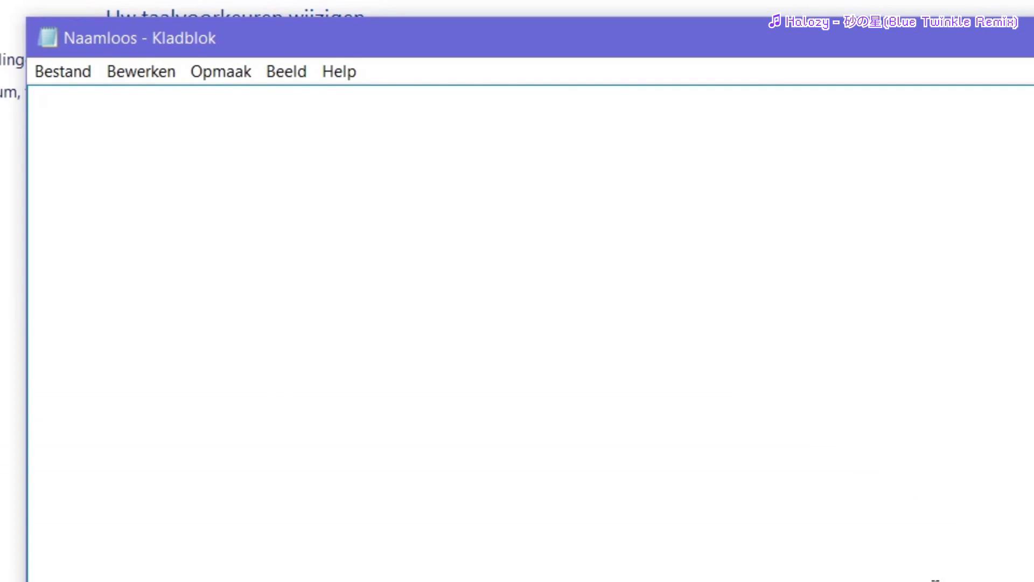
# Replace the test text 'sfsfasfsfa' with あああああ entered through the Japanese IME
pyautogui.write('sfsf')
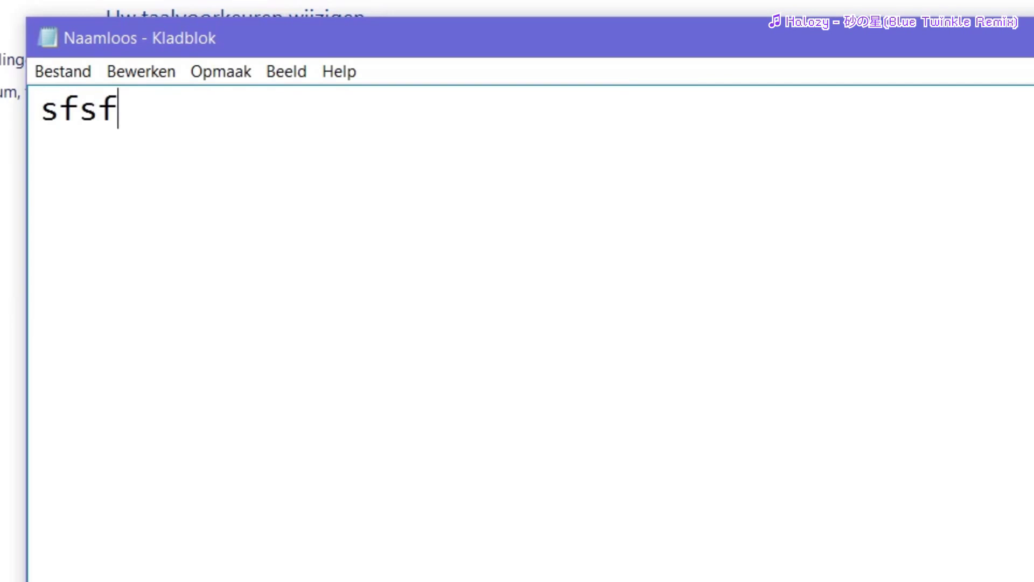
pyautogui.write('asfsfa')
pyautogui.hotkey('ctrl', 'a')
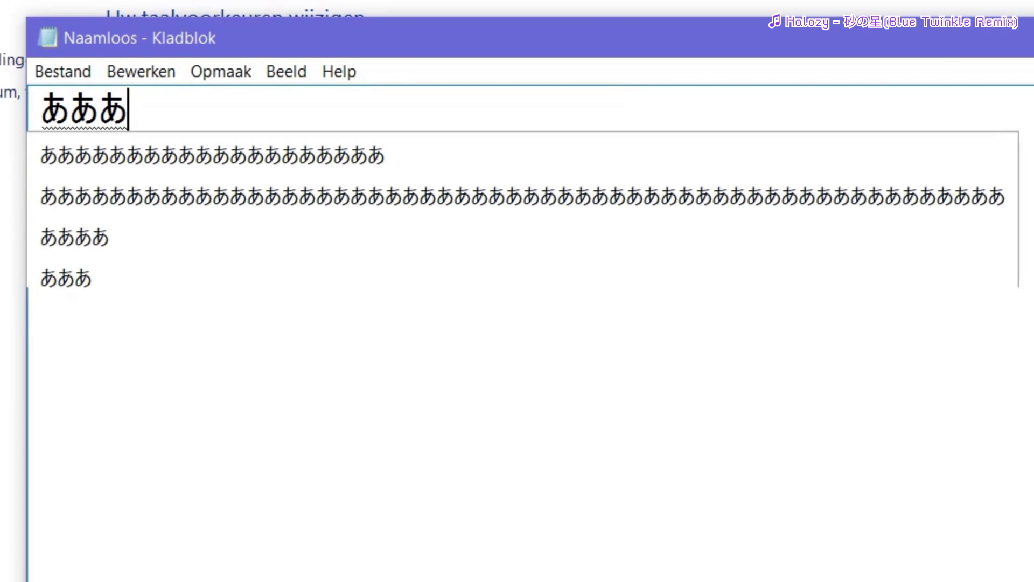
pyautogui.write('ああ')
pyautogui.press('Return')
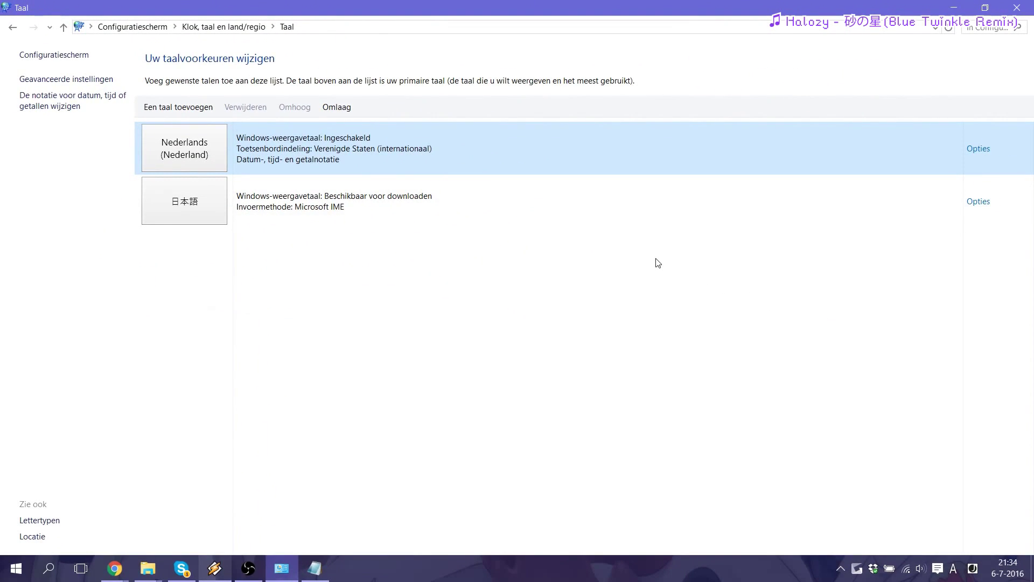
# In Region additional settings, use '.' as decimal symbol and ',' as digit grouping symbol
pyautogui.click(12, 28)
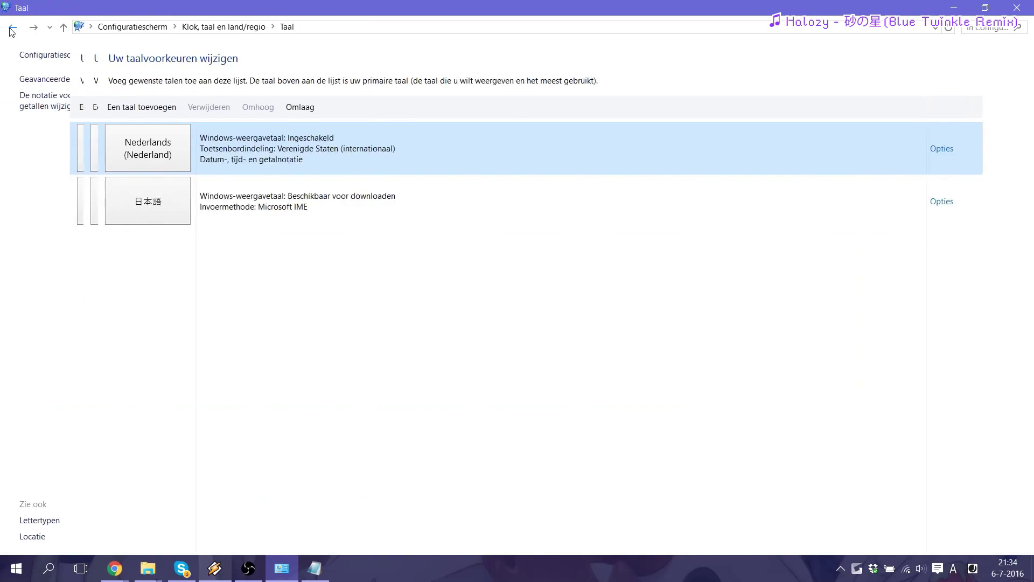
pyautogui.click(11, 28)
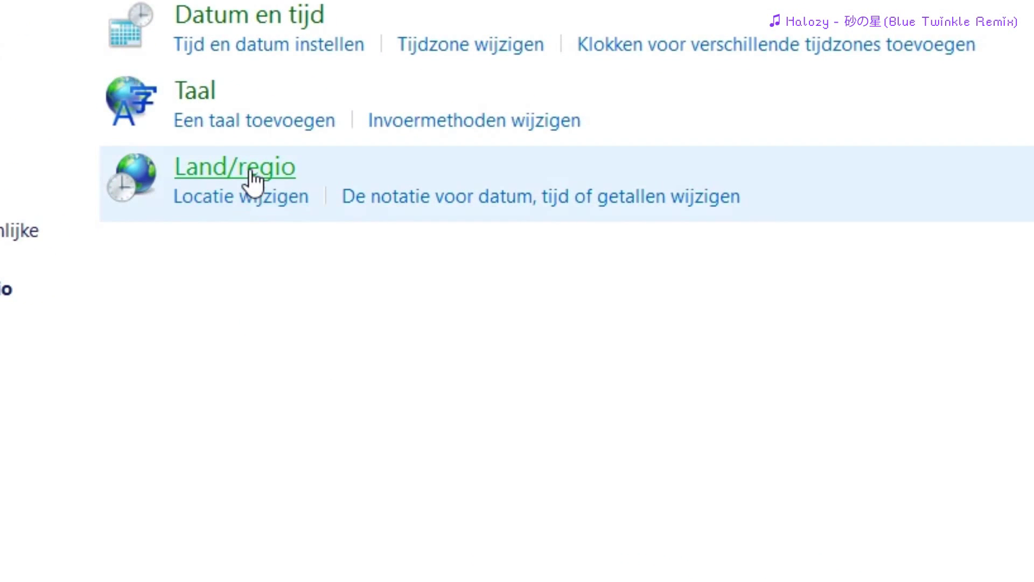
pyautogui.click(251, 172)
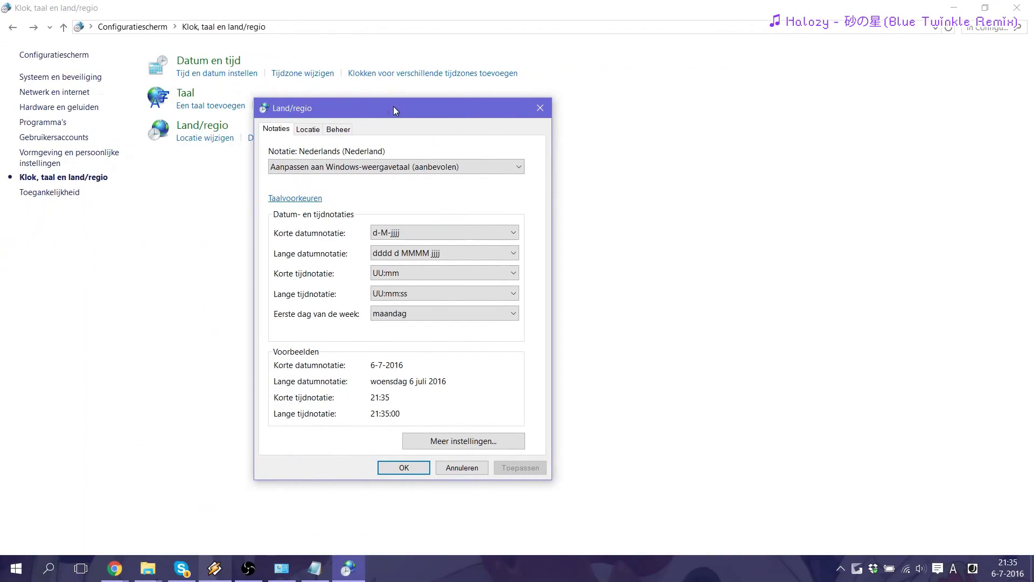
pyautogui.click(453, 441)
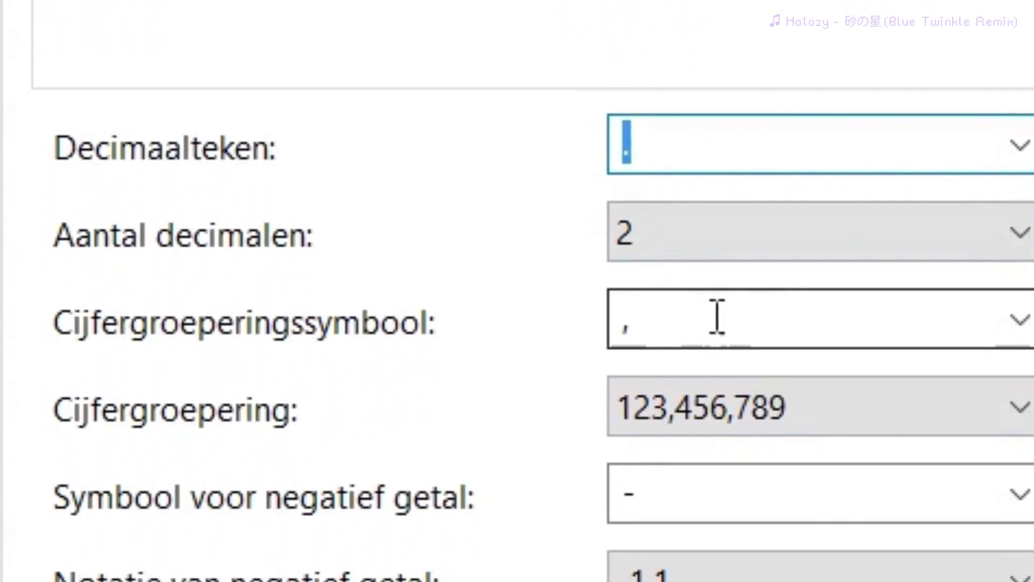
pyautogui.click(717, 317)
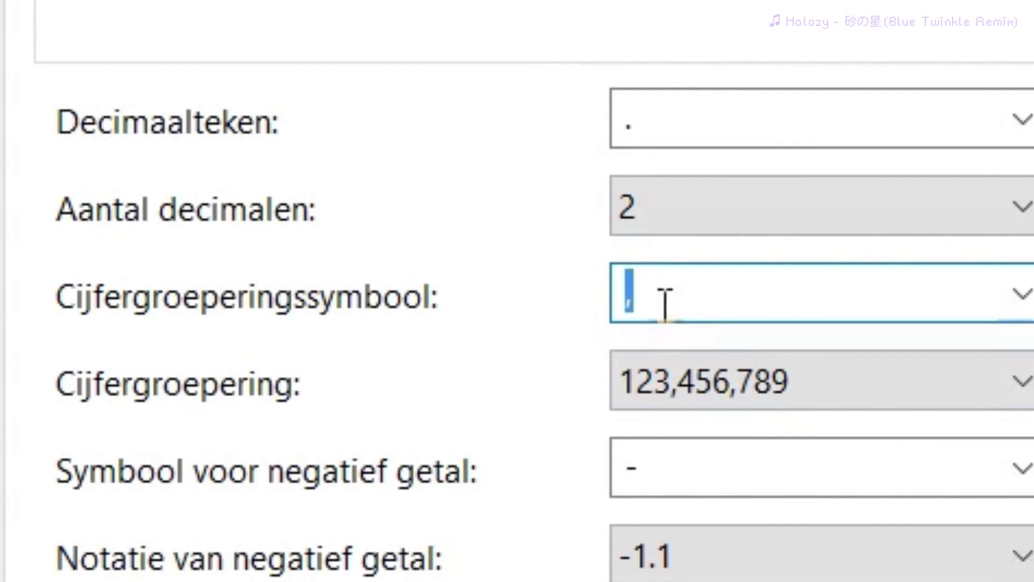
pyautogui.click(665, 304)
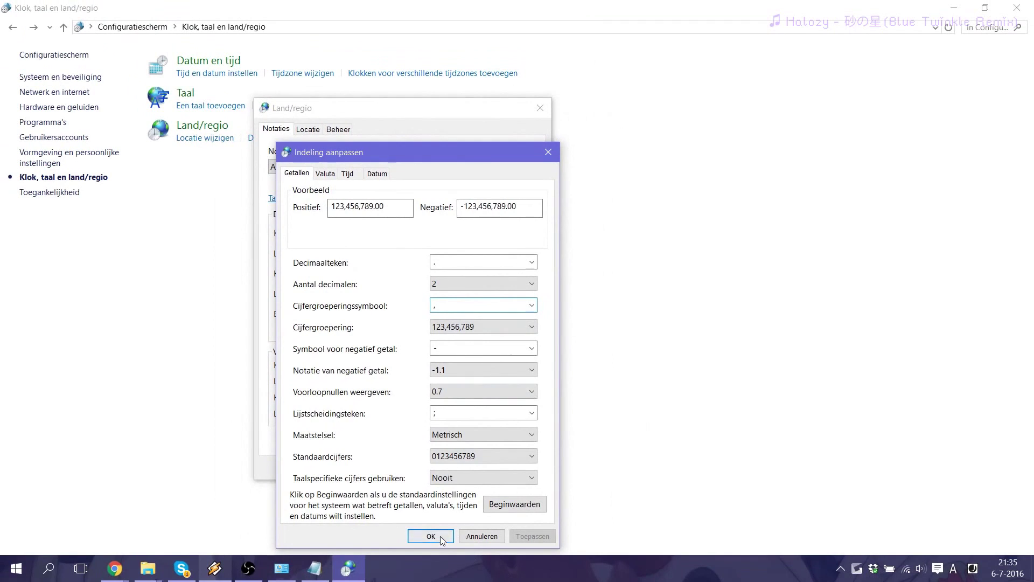
pyautogui.press('Escape')
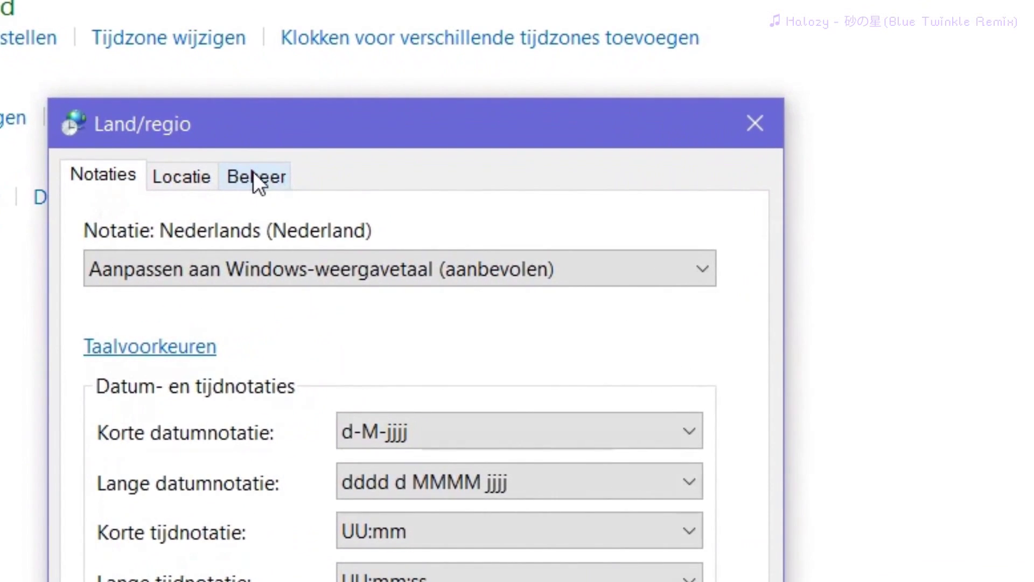
# On the Administrative (Beheer) tab, change the system locale to Japanese (Japan)
pyautogui.click(266, 181)
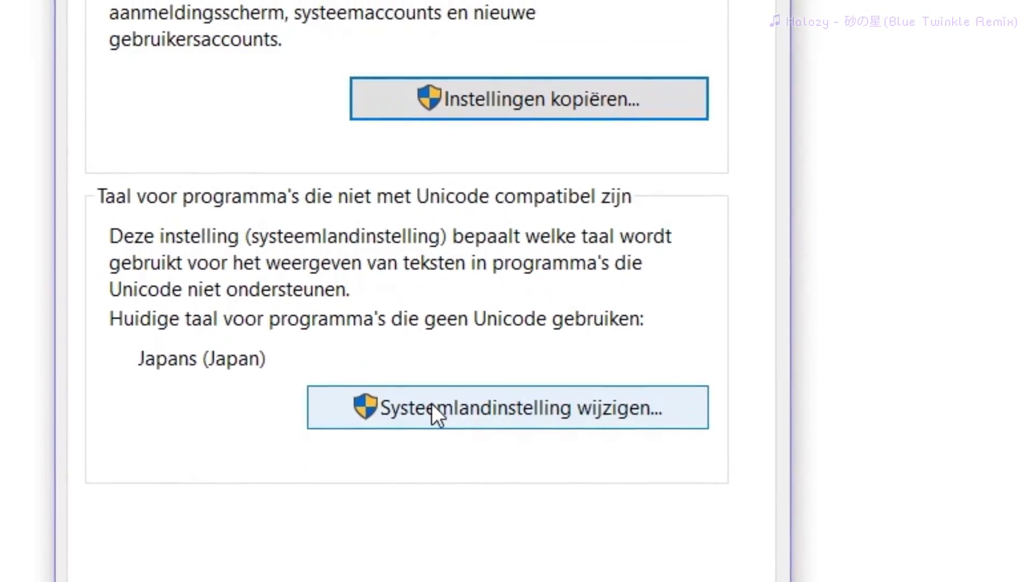
pyautogui.click(410, 389)
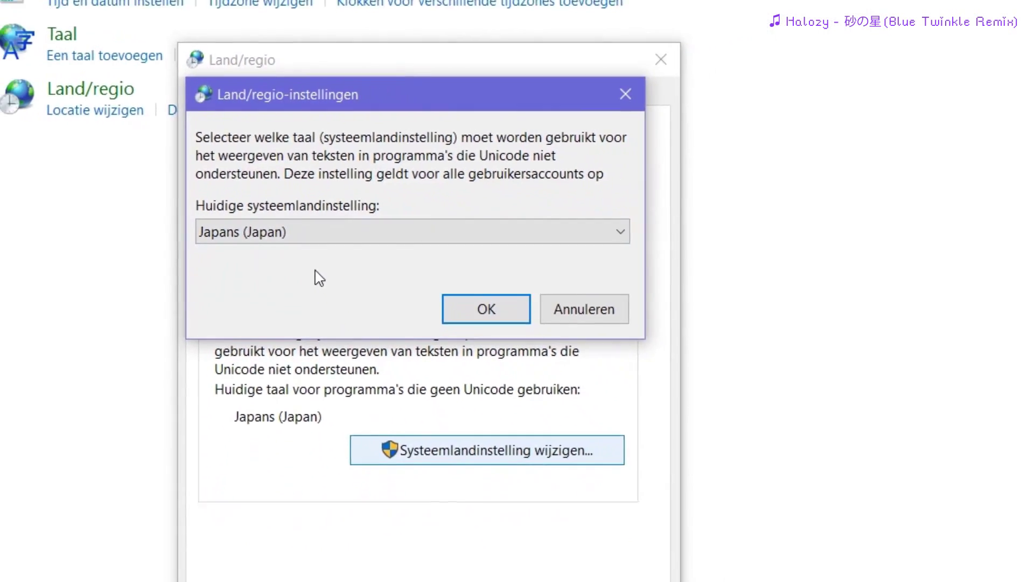
pyautogui.press('Return')
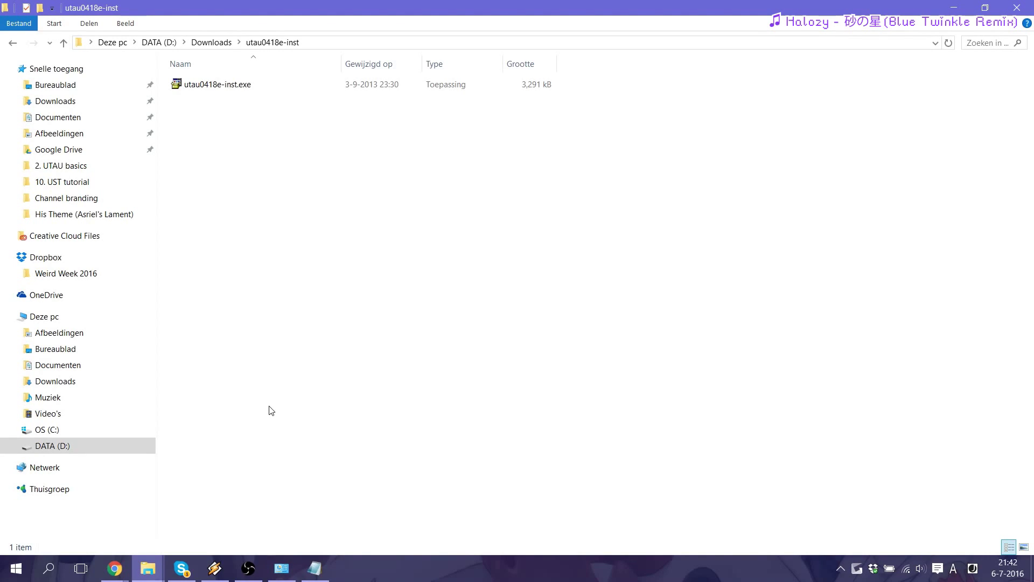
# Run utau0418e-inst.exe from the Downloads\utau0418e-inst folder
pyautogui.doubleClick(236, 87)
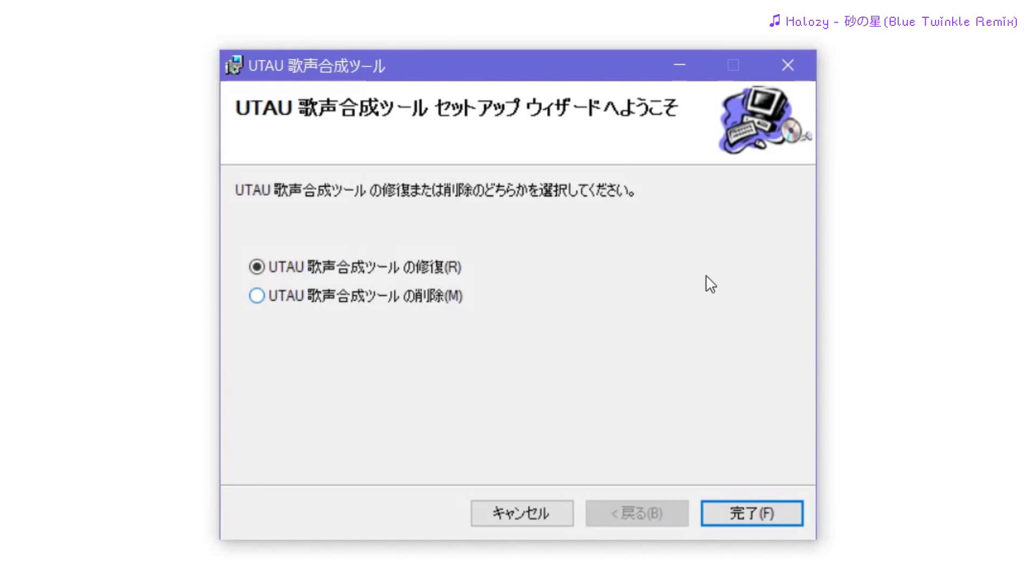
# Close the UTAU Setup Wizard with its X button, neither repairing nor removing UTAU
pyautogui.click(793, 62)
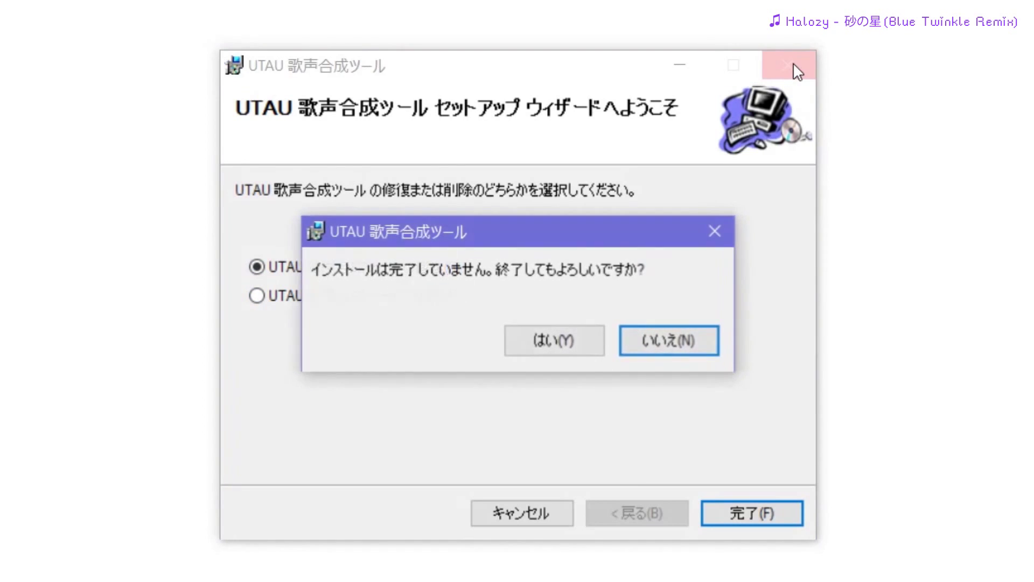